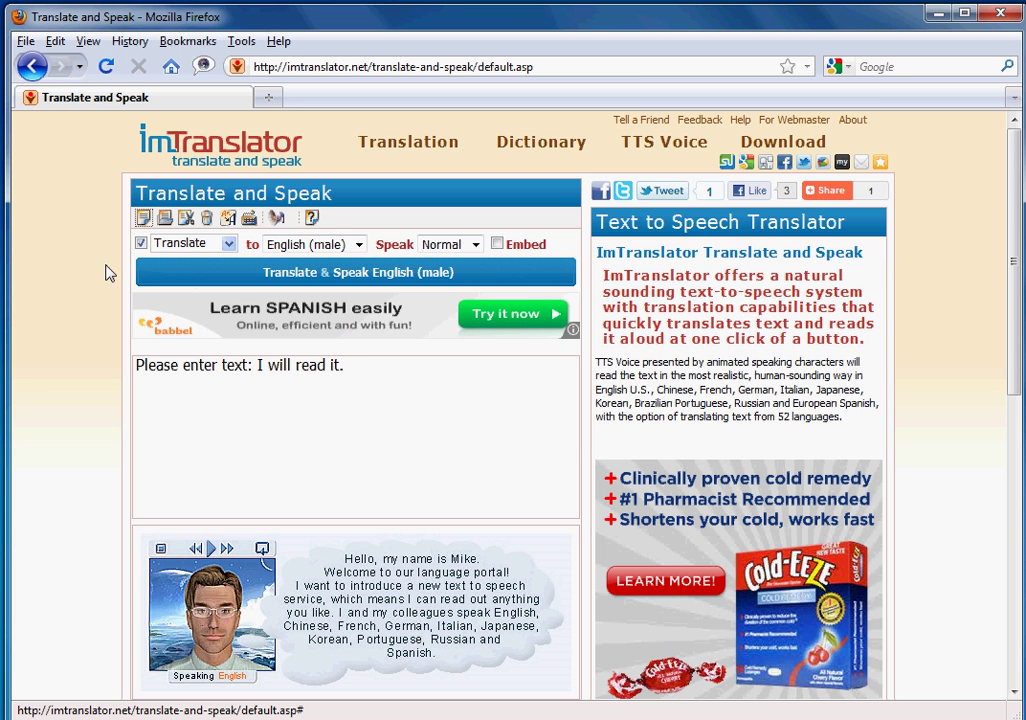
Review the source, target and speed lists, keeping English (male) at Normal speed, with Embed left off.
left_click(228, 244)
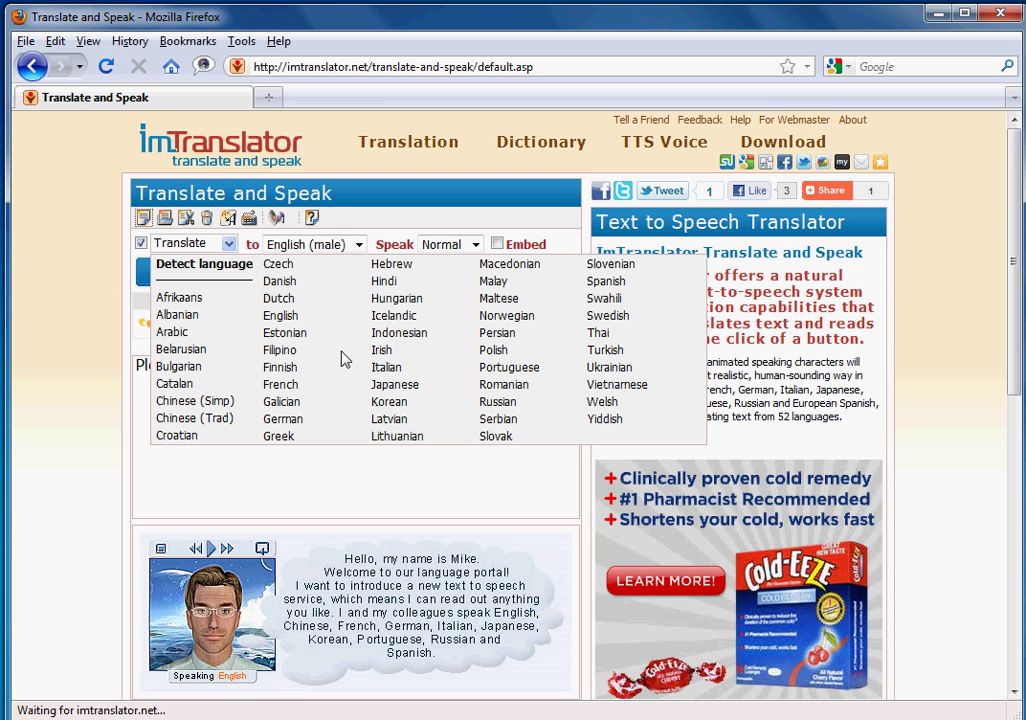
left_click(357, 244)
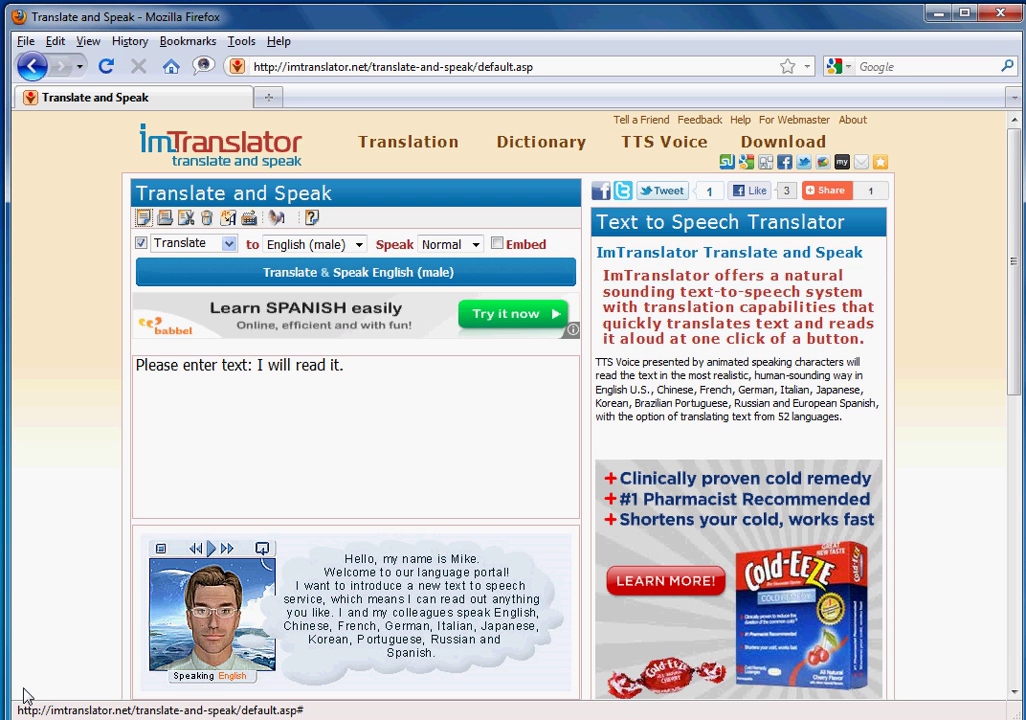
left_click(229, 244)
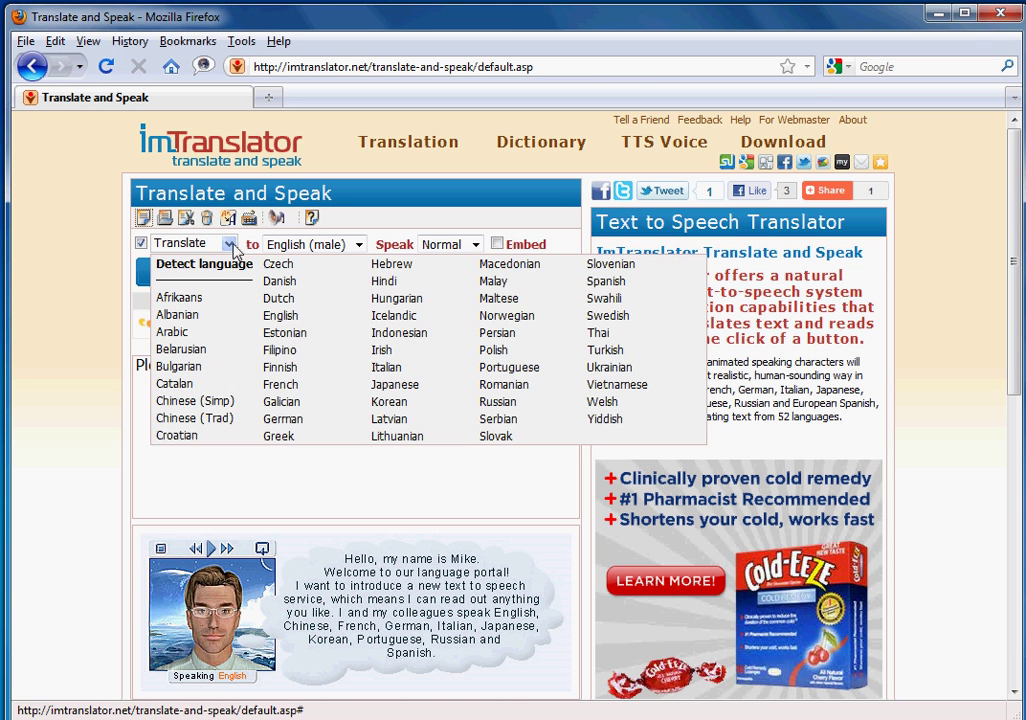
left_click(225, 264)
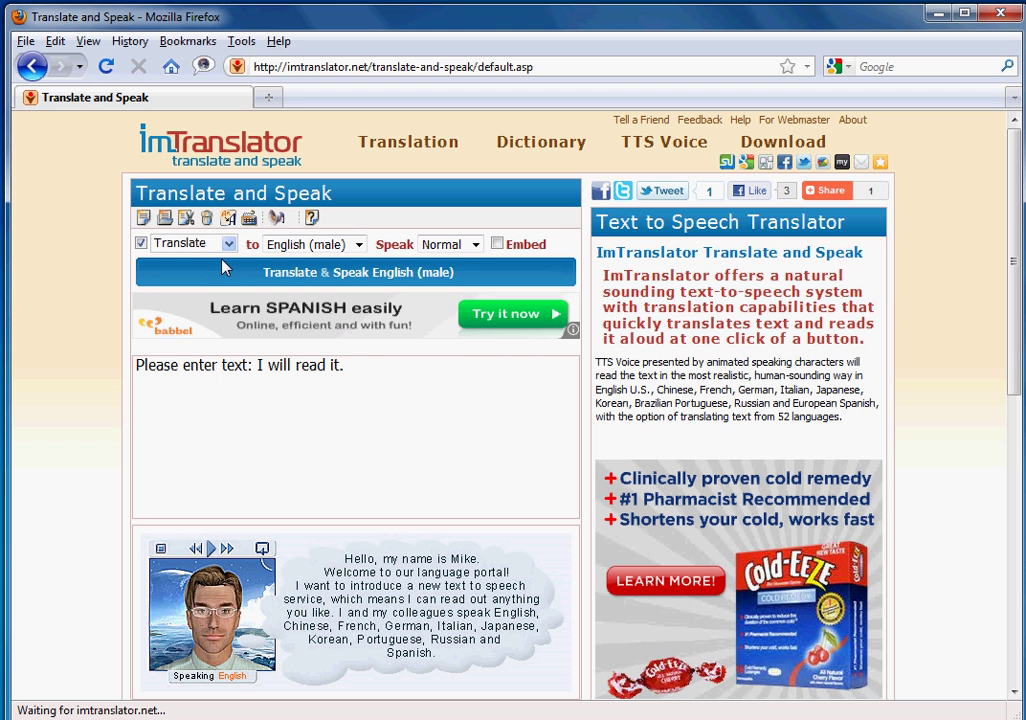
left_click(475, 245)
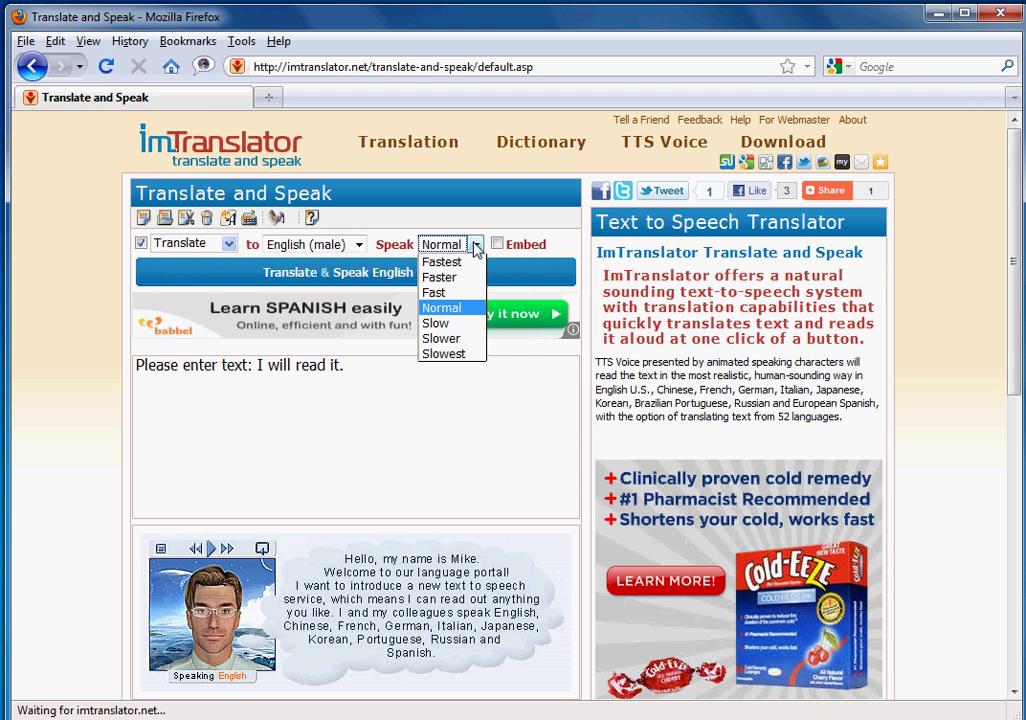
left_click(475, 245)
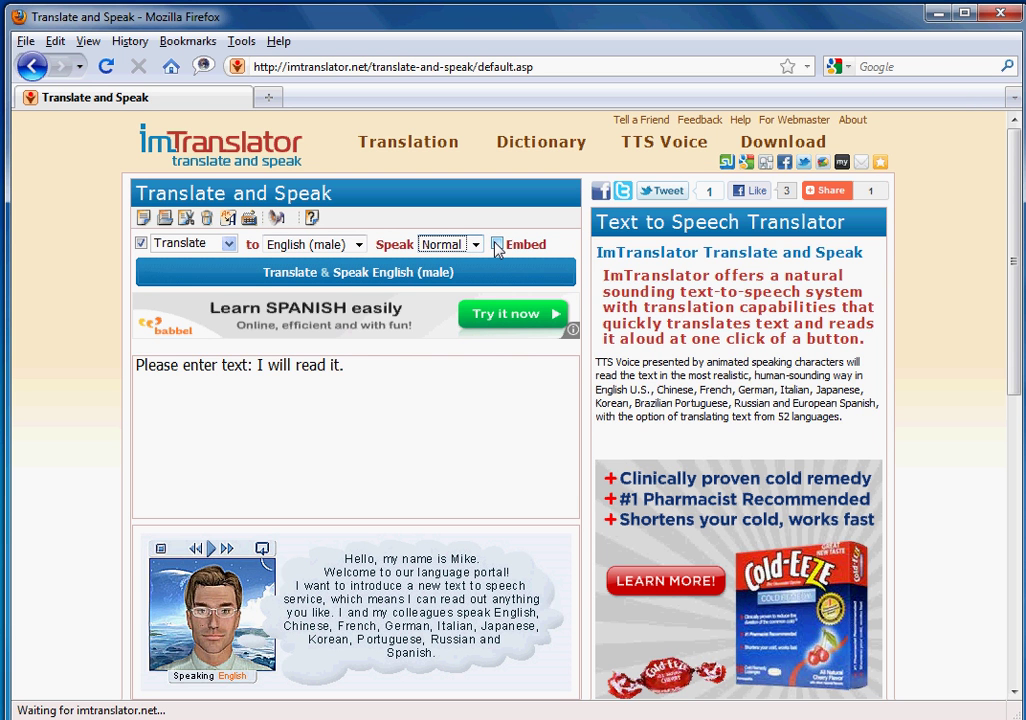
left_click(497, 245)
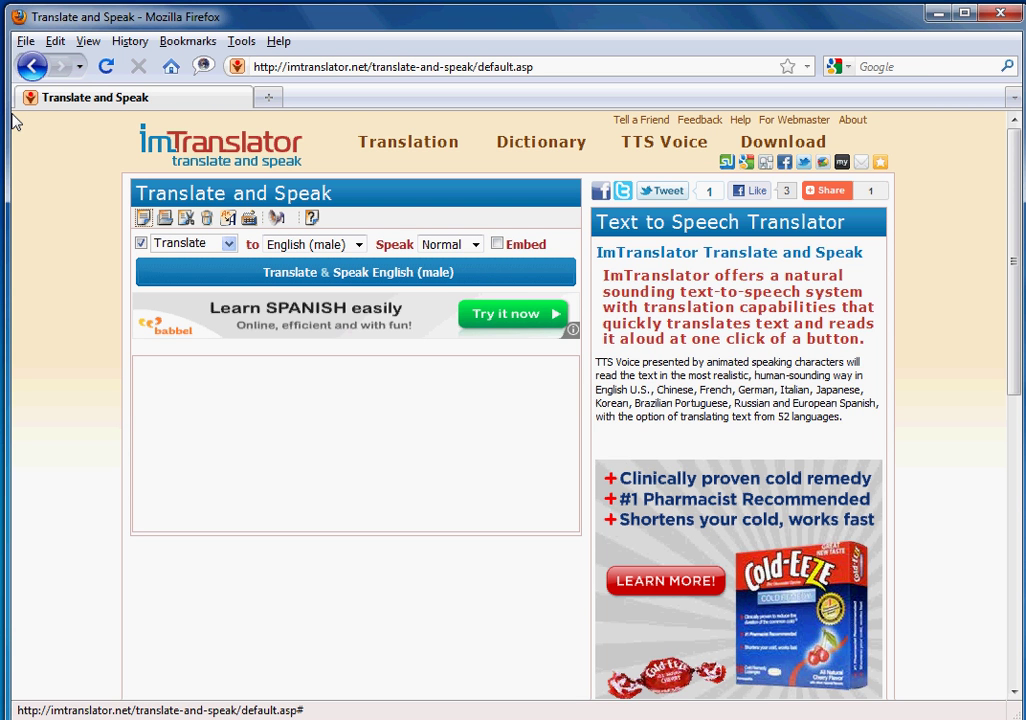
Paste the phrase 'Hi, how are you?' into the empty text box.
left_click(161, 384)
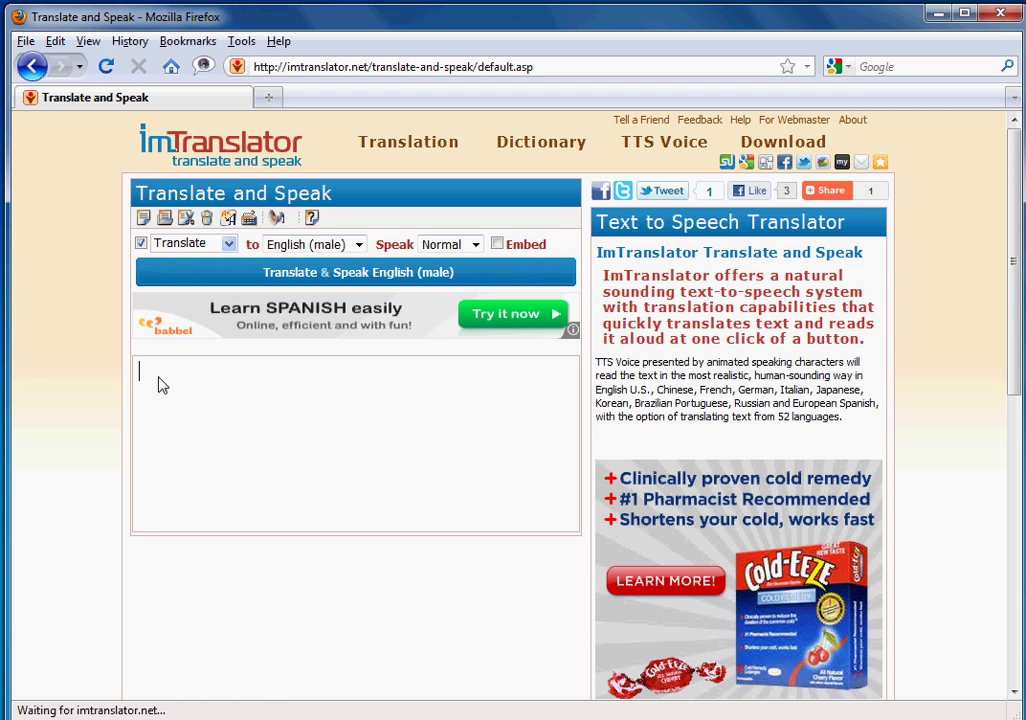
right_click(161, 384)
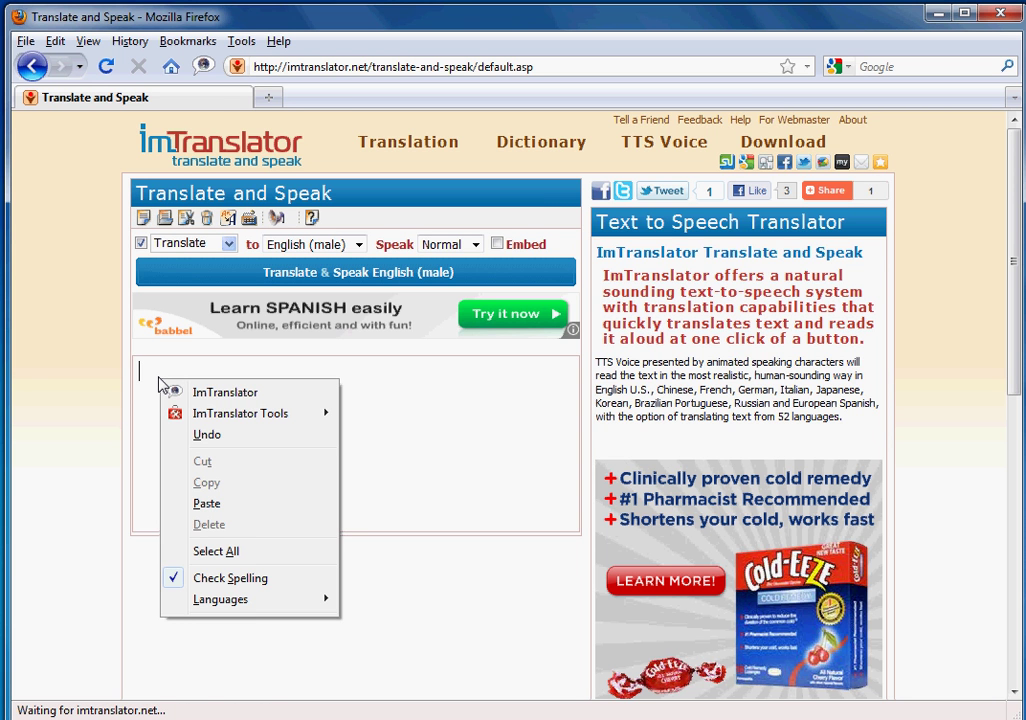
left_click(211, 513)
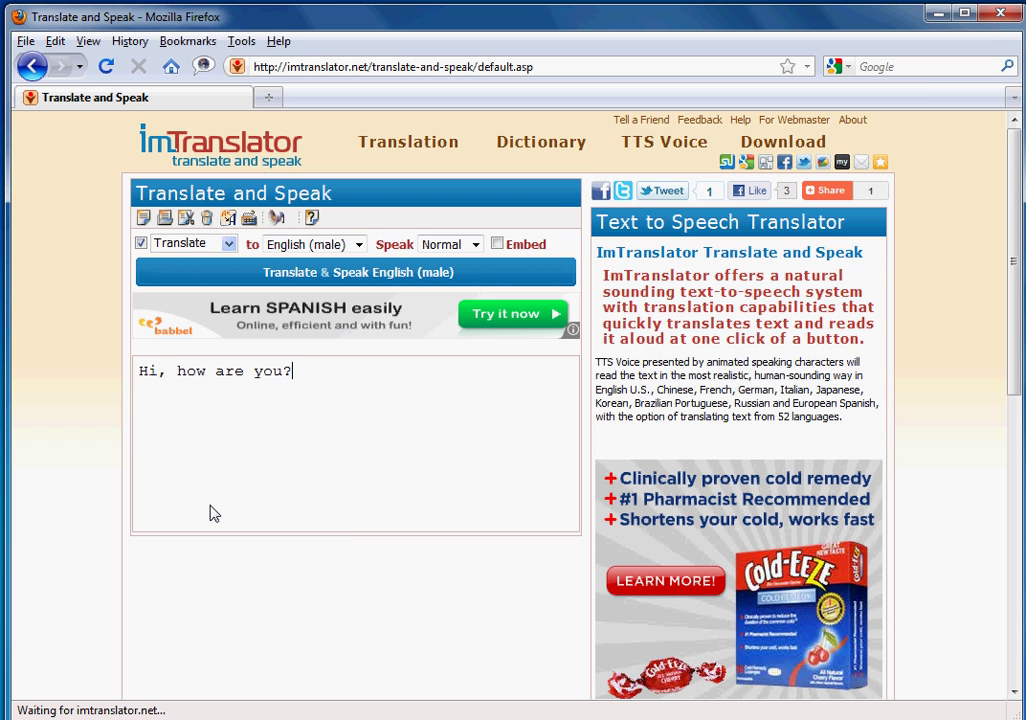
Show the virtual keyboard and check its language list, keeping the English (US) layout.
left_click(247, 219)
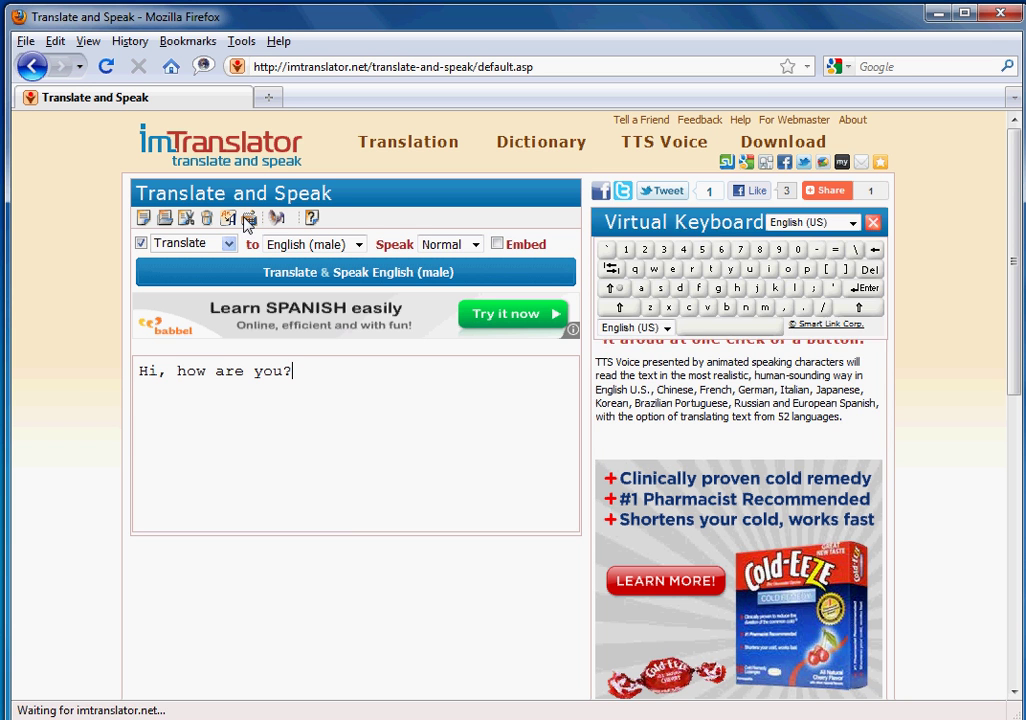
left_click(667, 329)
mouse_move(692, 366)
left_mouse_down()
mouse_move(692, 496)
mouse_move(692, 350)
left_mouse_up()
left_click(30, 177)
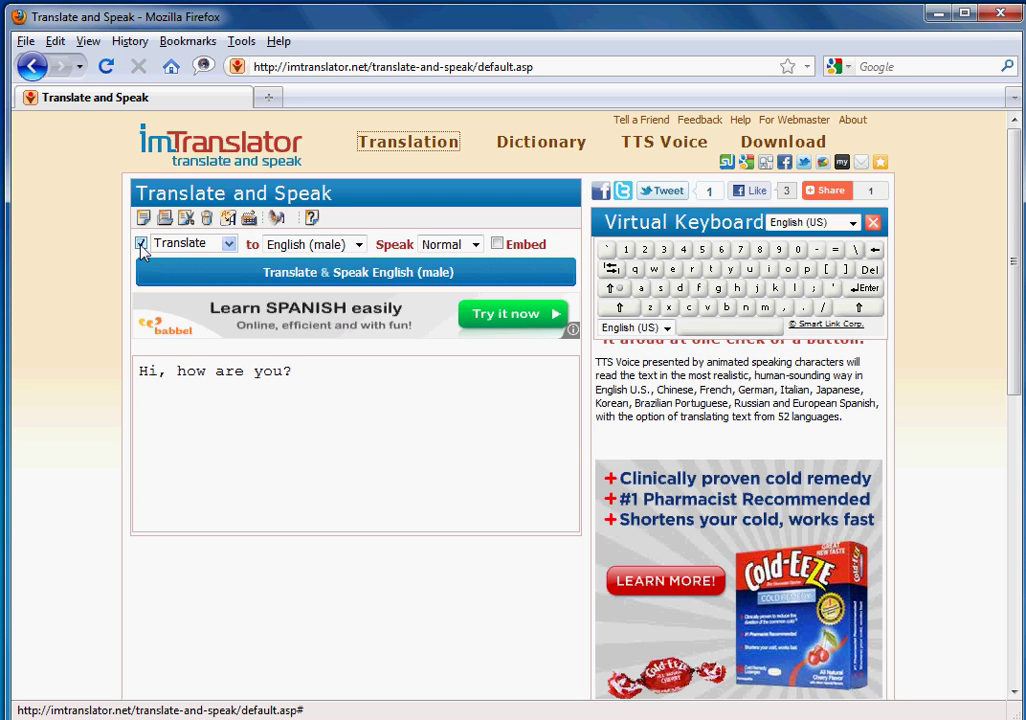
Set the source language to Detect language and the target language to French.
left_click(190, 244)
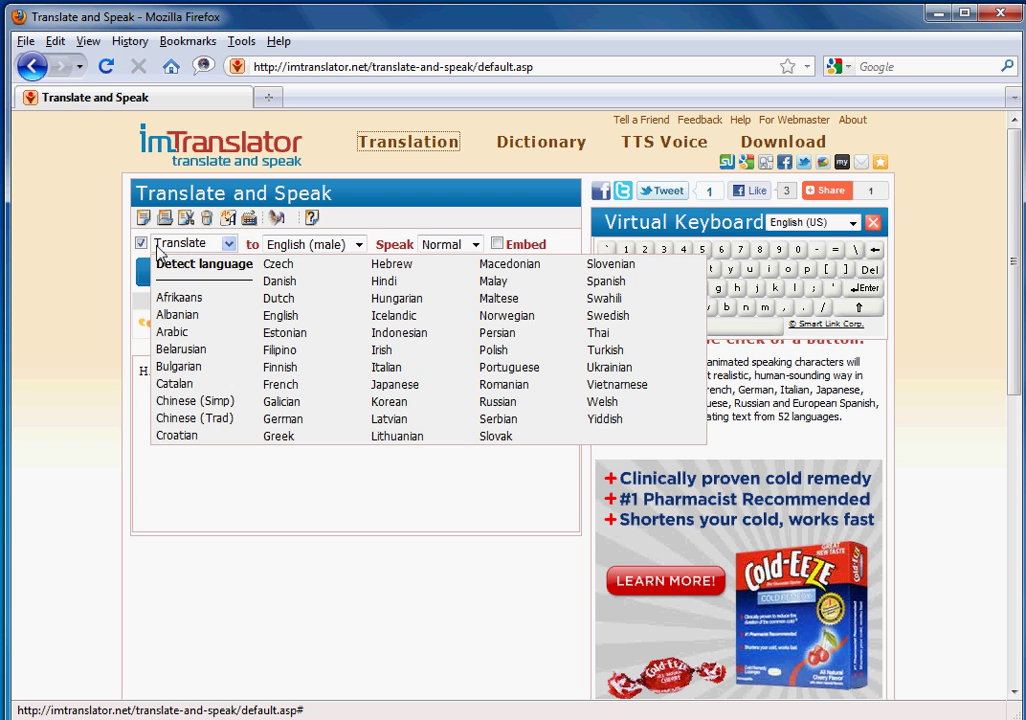
left_click(281, 316)
left_click(228, 244)
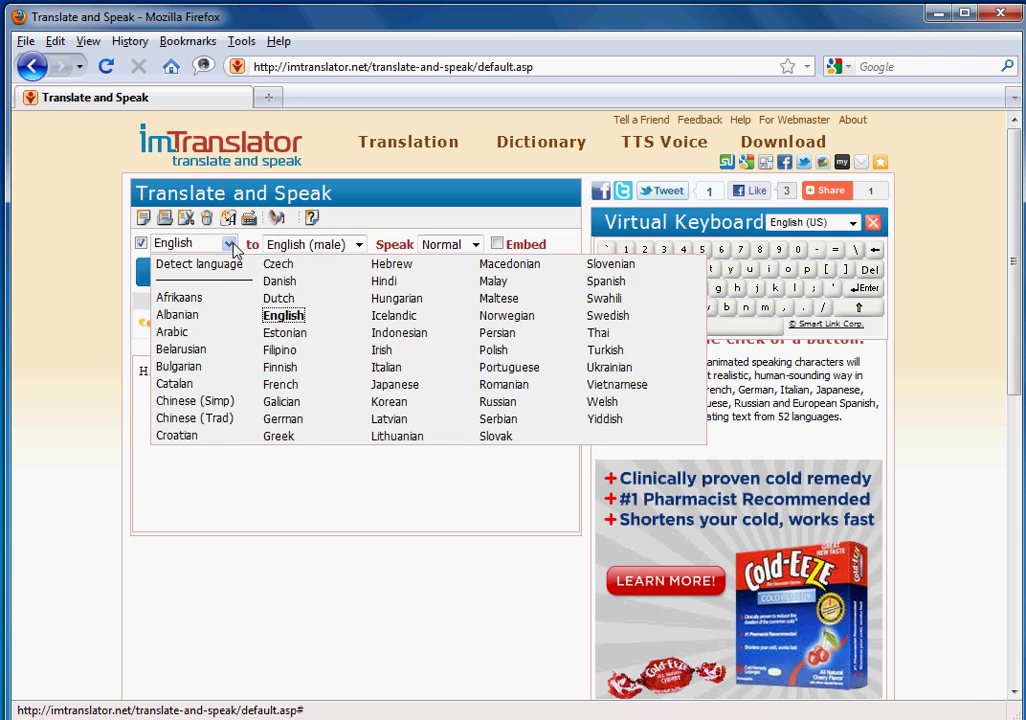
left_click(222, 272)
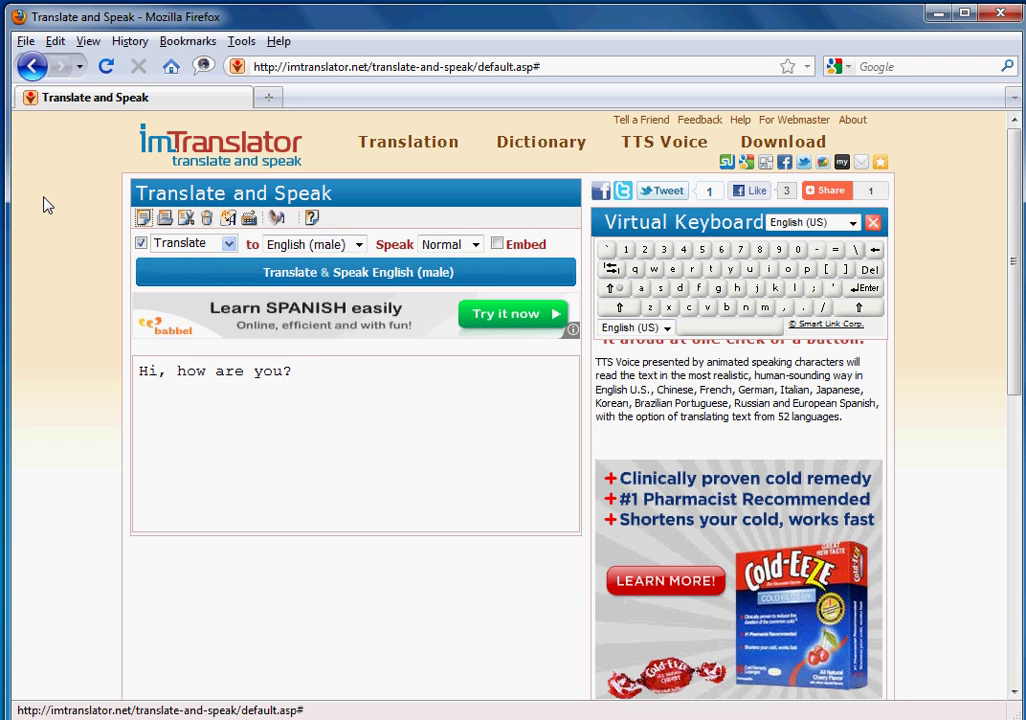
left_click(358, 245)
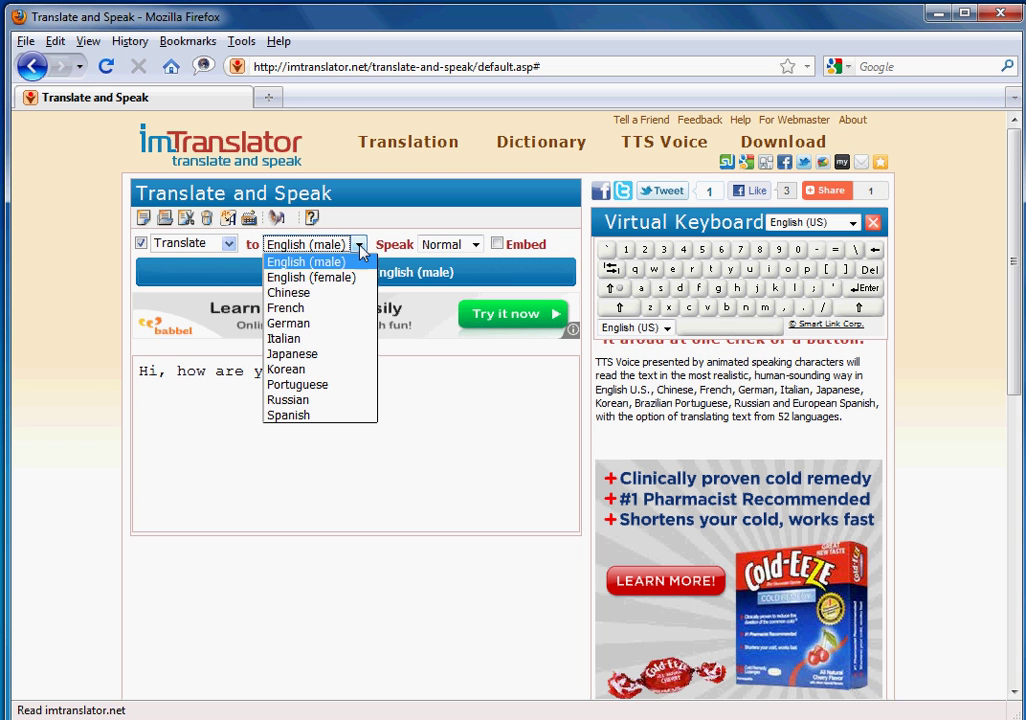
left_click(320, 308)
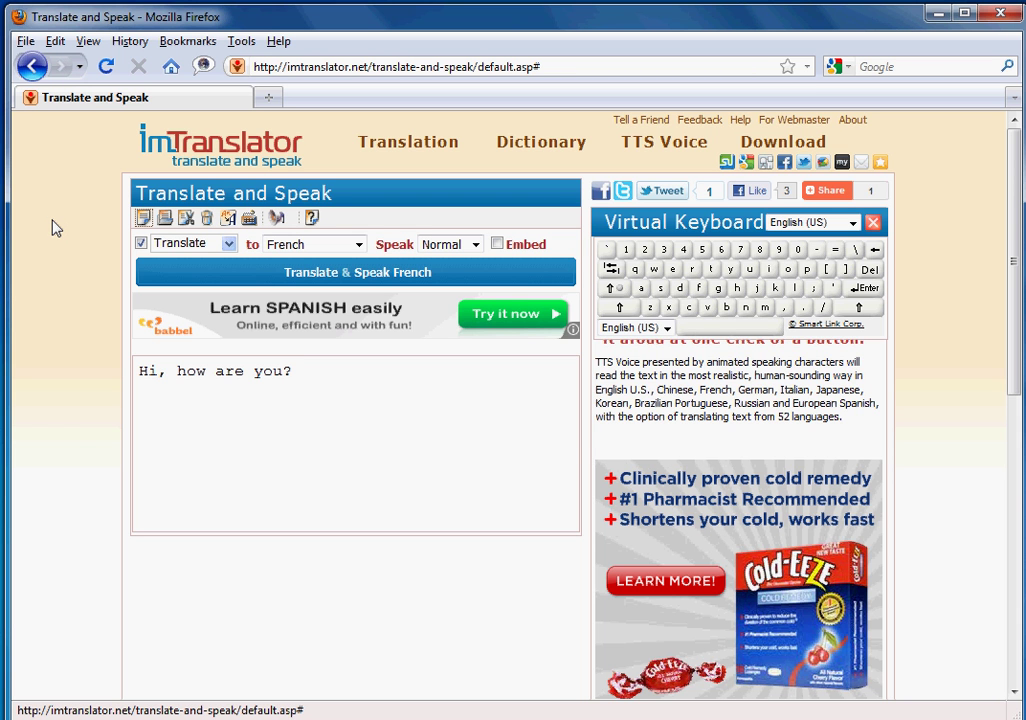
left_click(214, 245)
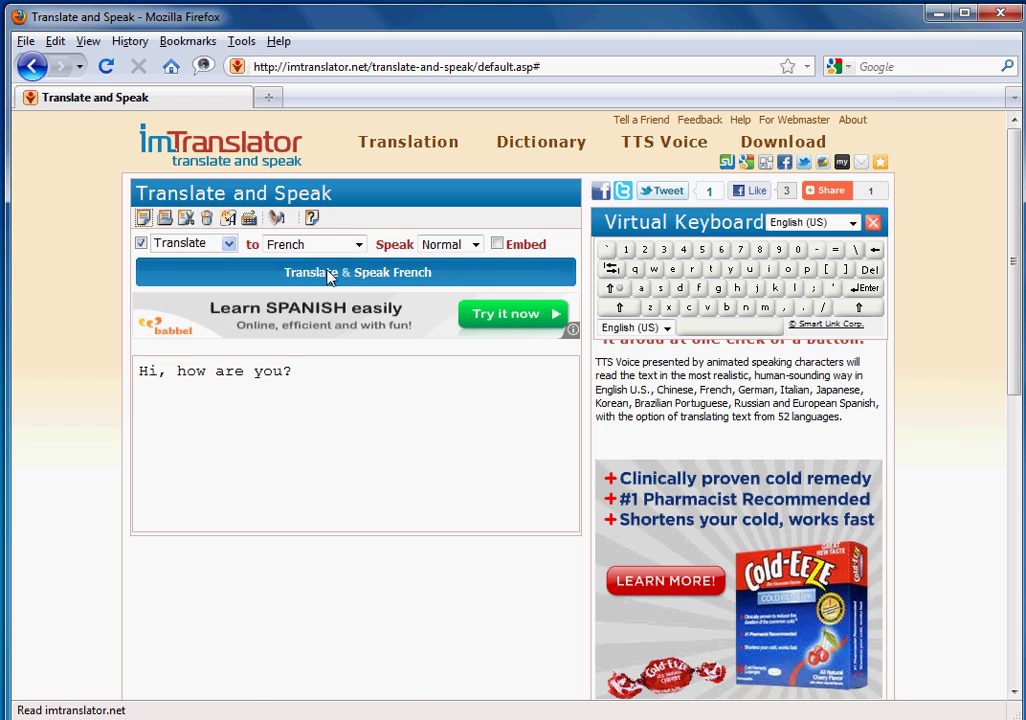
left_click(330, 277)
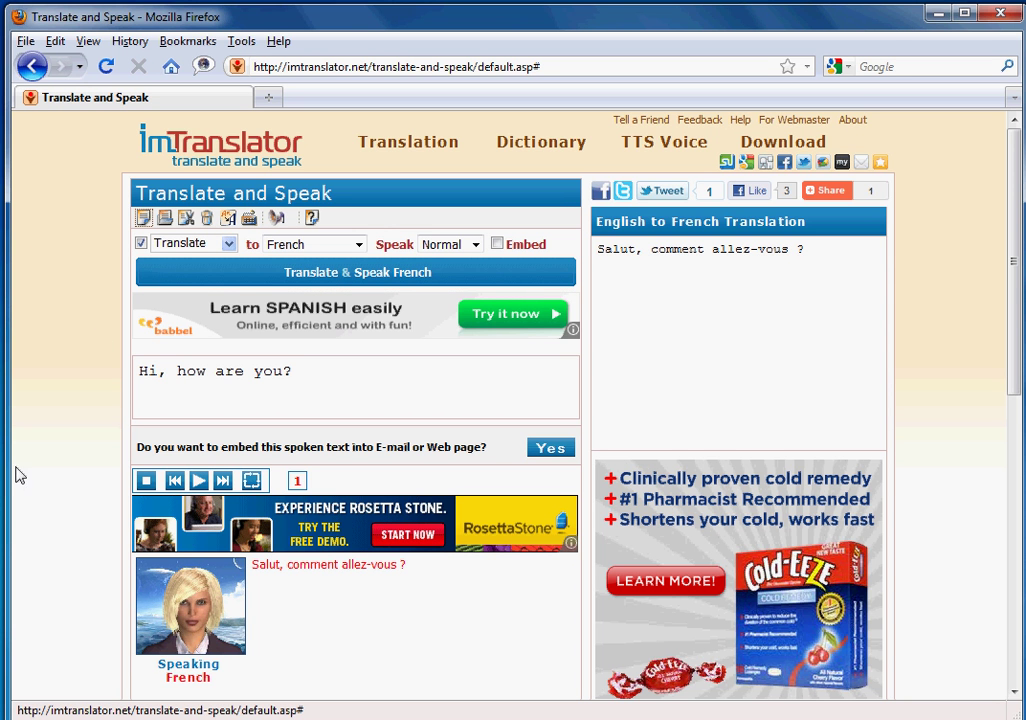
left_click_drag(440, 572, 247, 570)
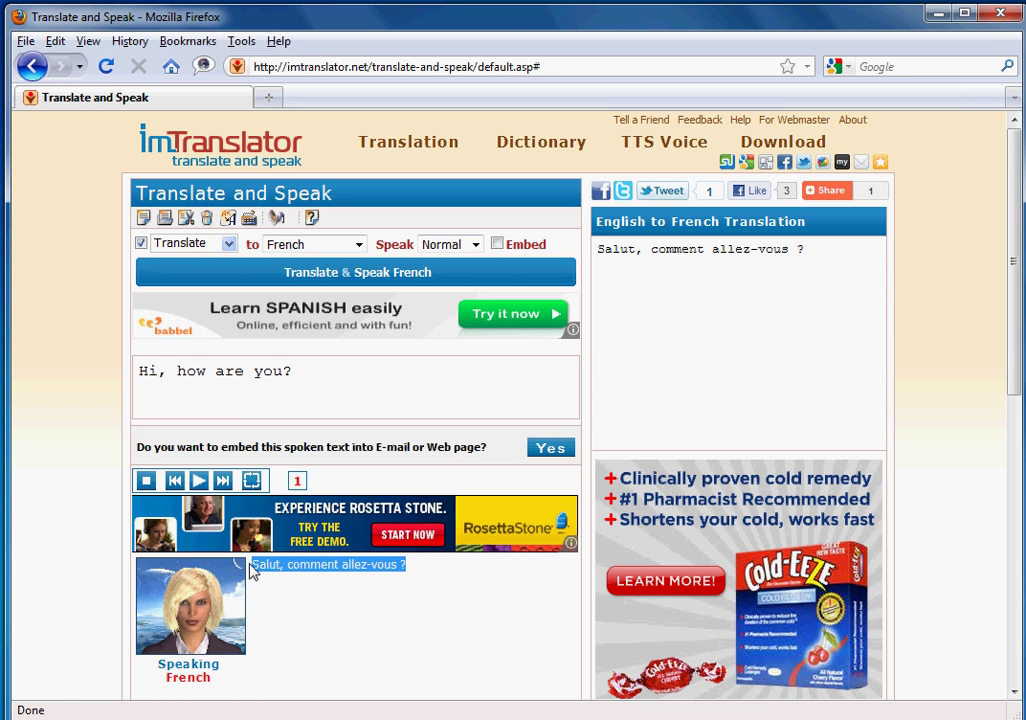
left_click(447, 573)
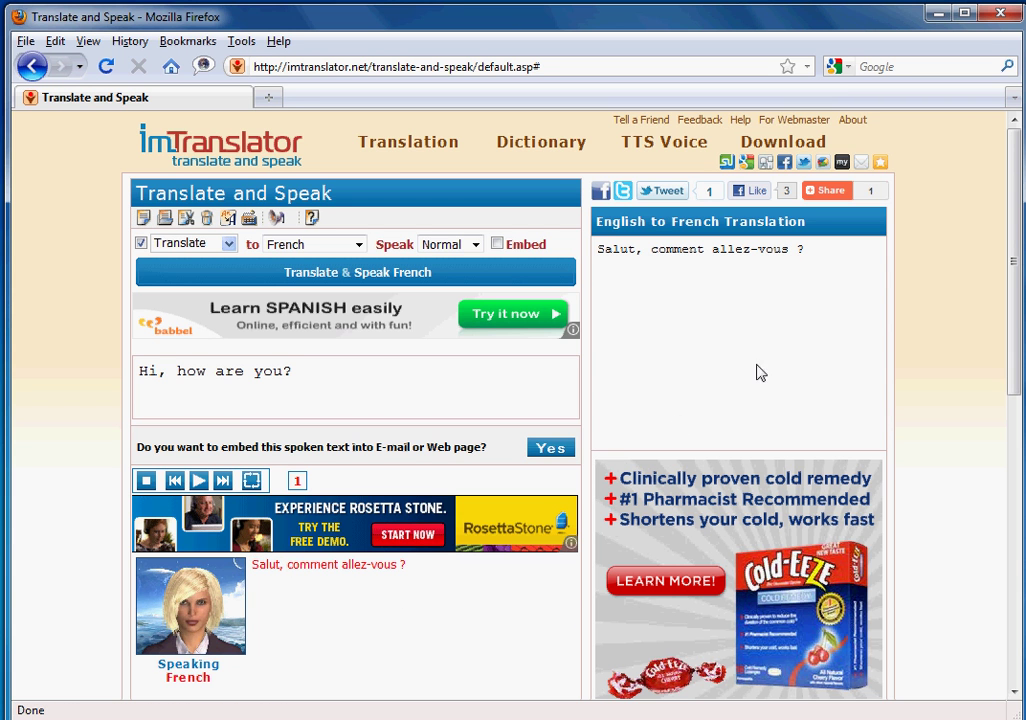
left_click_drag(829, 261, 566, 258)
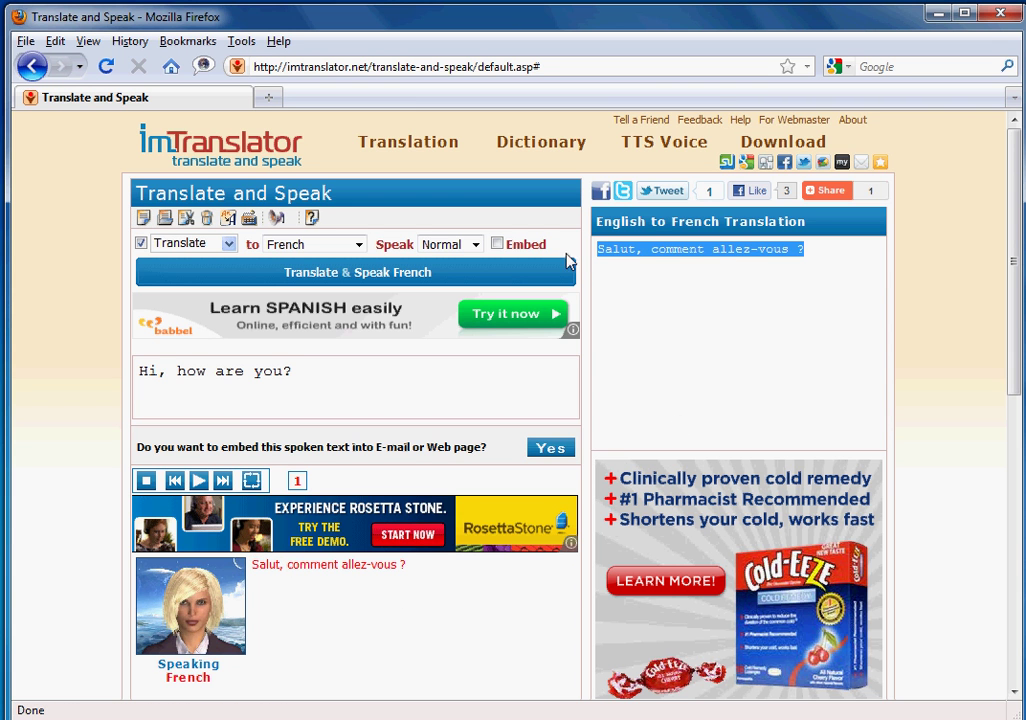
left_click(843, 264)
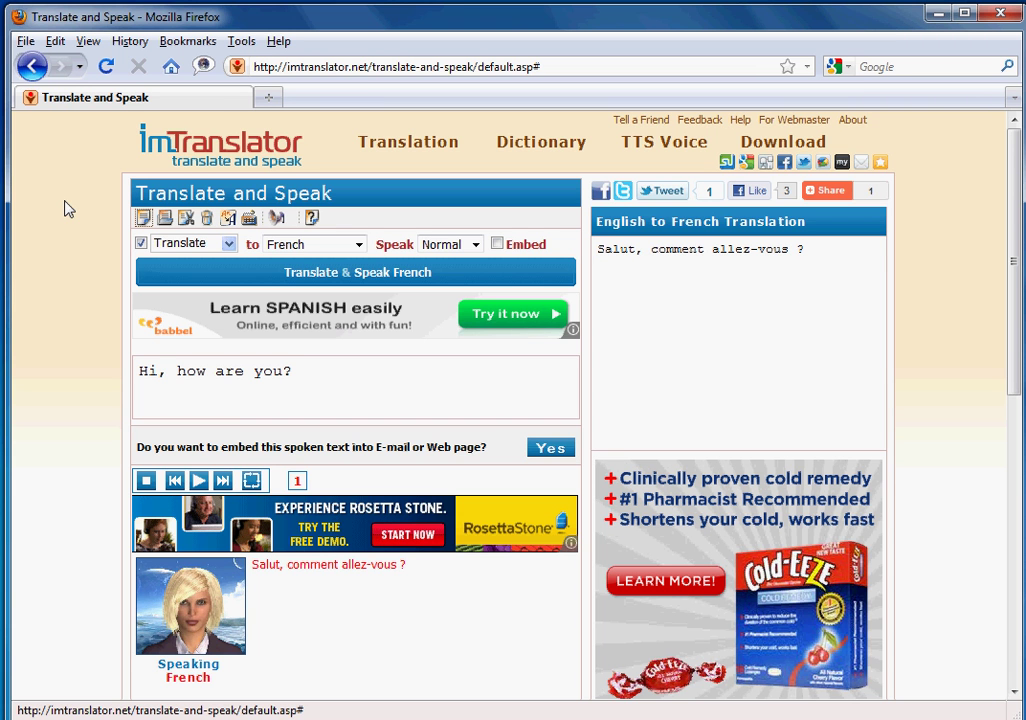
left_click(476, 245)
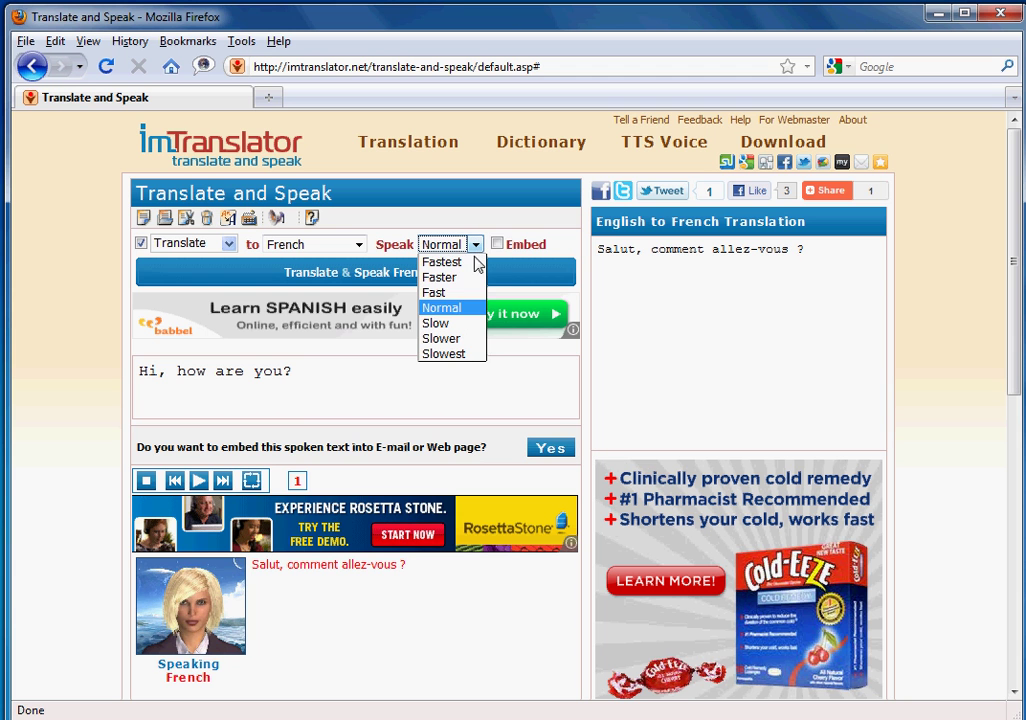
left_click(466, 311)
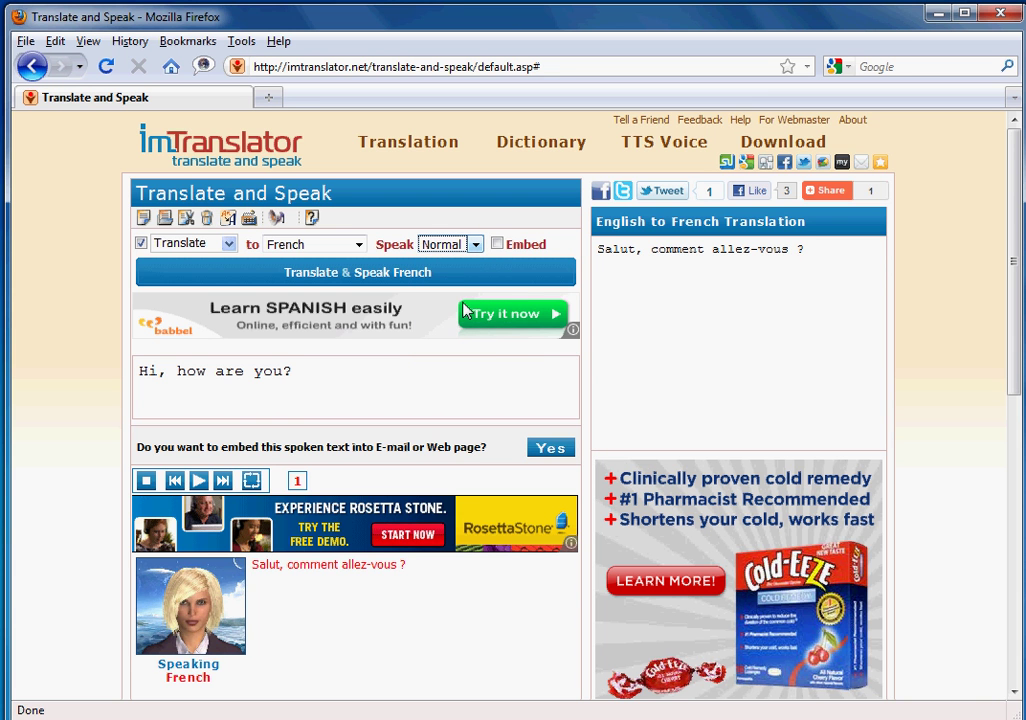
left_click(76, 207)
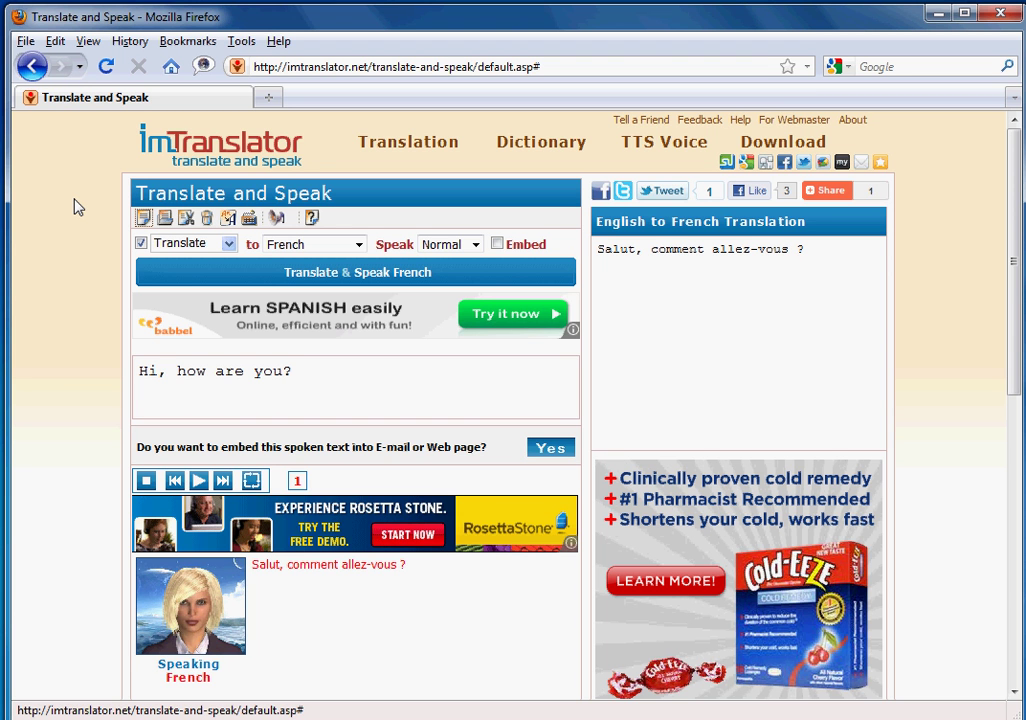
Enable Embed, rerun Translate & Speak French, and copy the generated embed link.
left_click(498, 245)
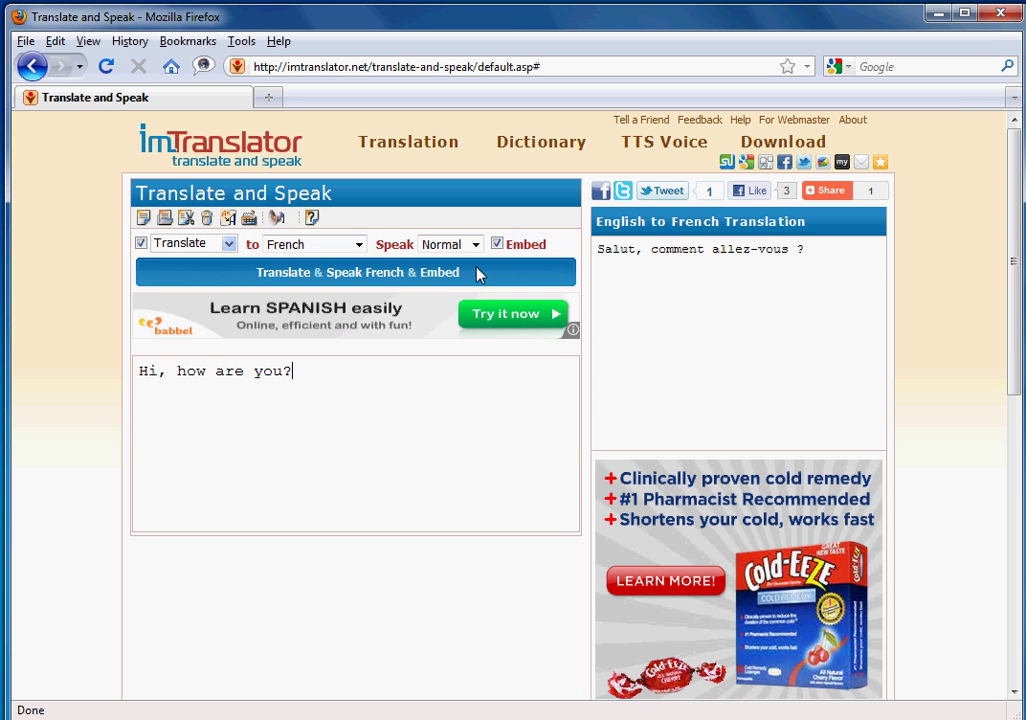
left_click(477, 275)
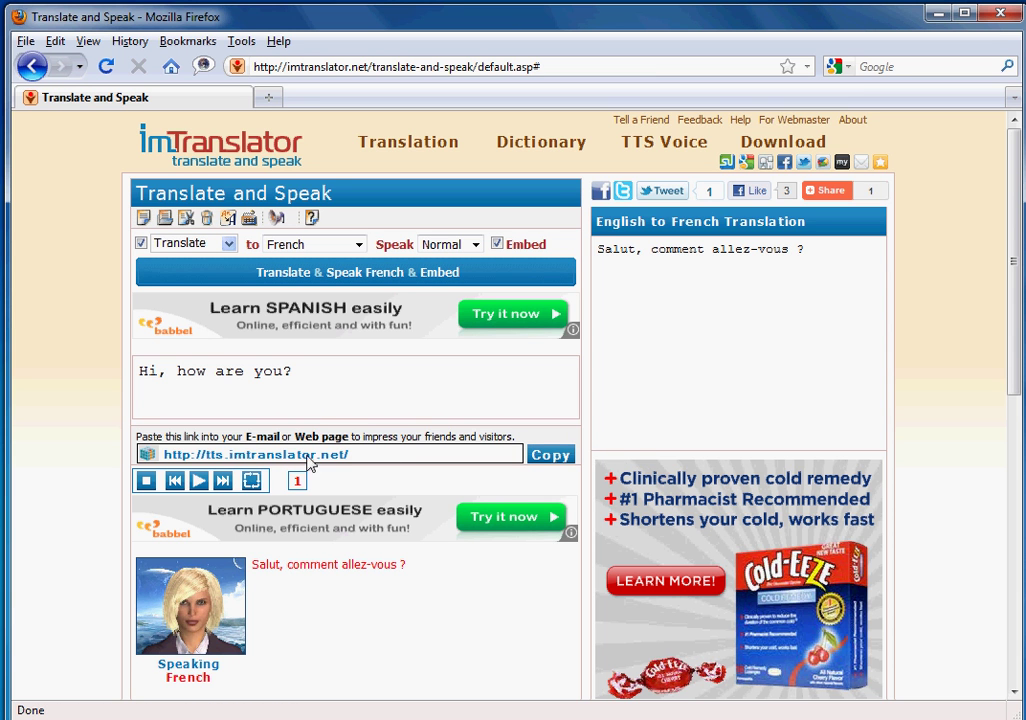
left_click_drag(366, 459, 108, 447)
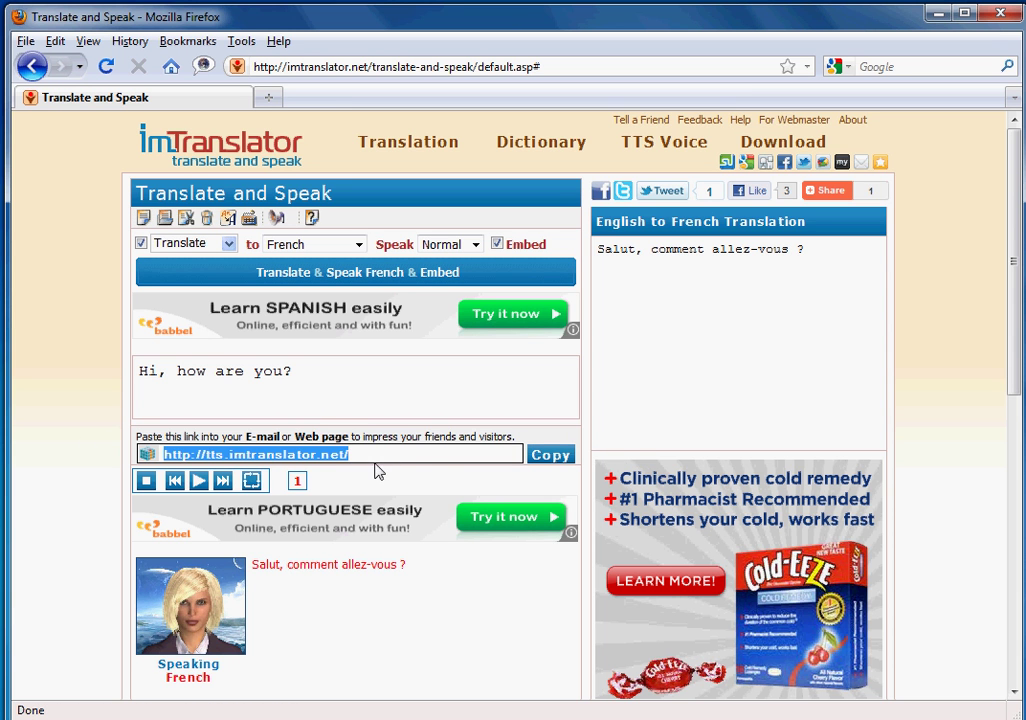
left_click(549, 457)
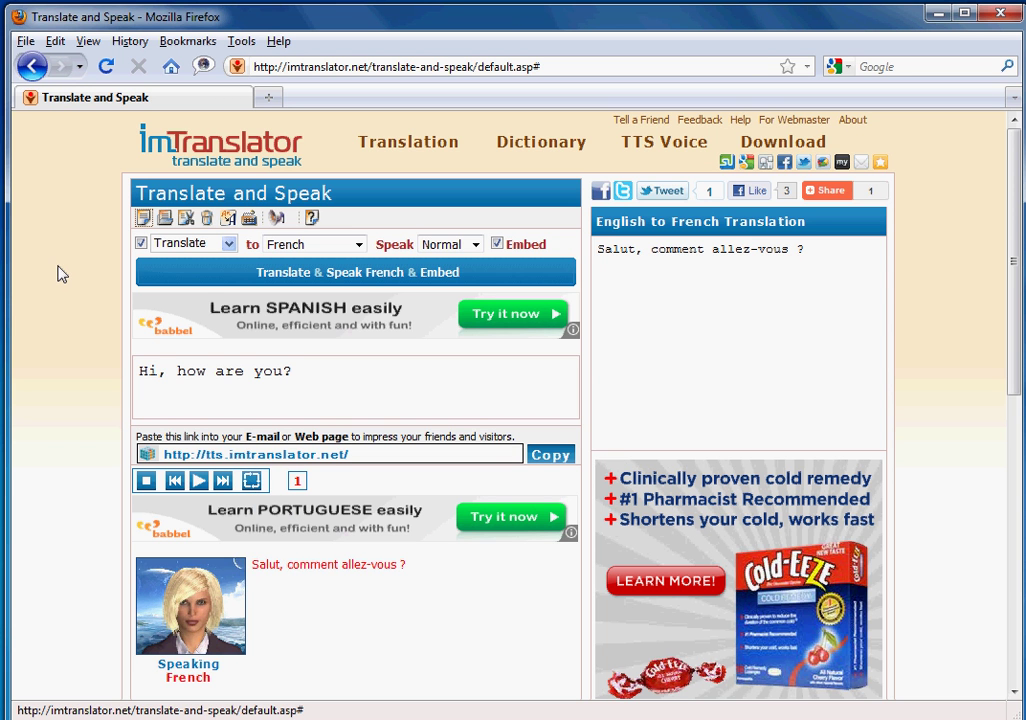
Turn off translation and replace the text with 'Bonjour, je m'appelle Pierre. Comment allez-vous?'.
left_click(142, 244)
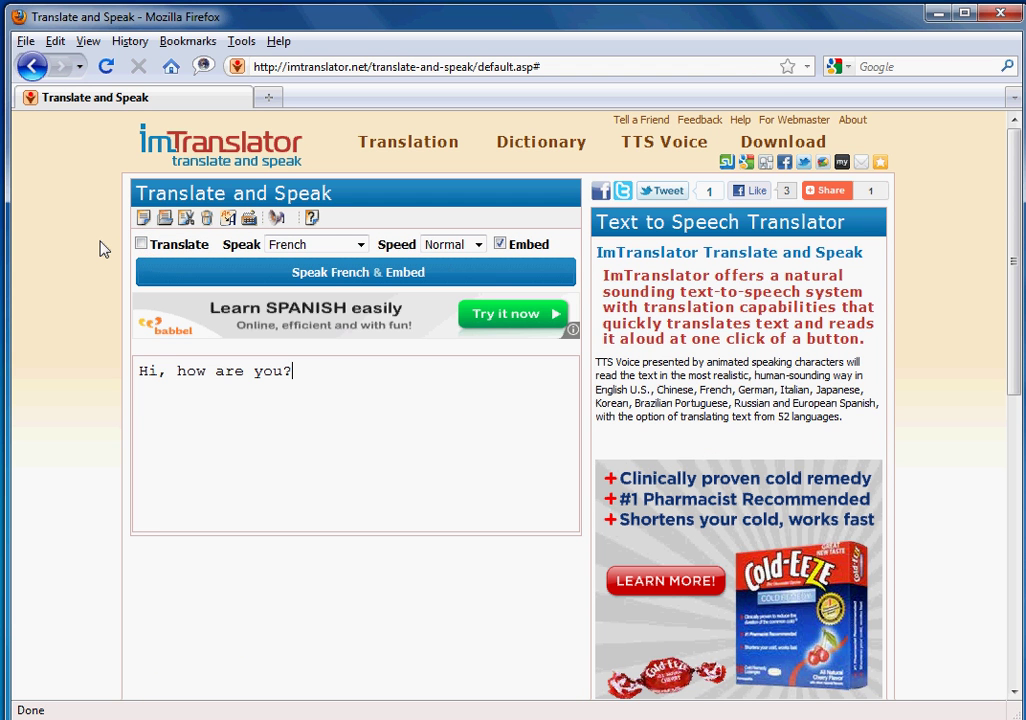
left_click(143, 217)
left_click(205, 378)
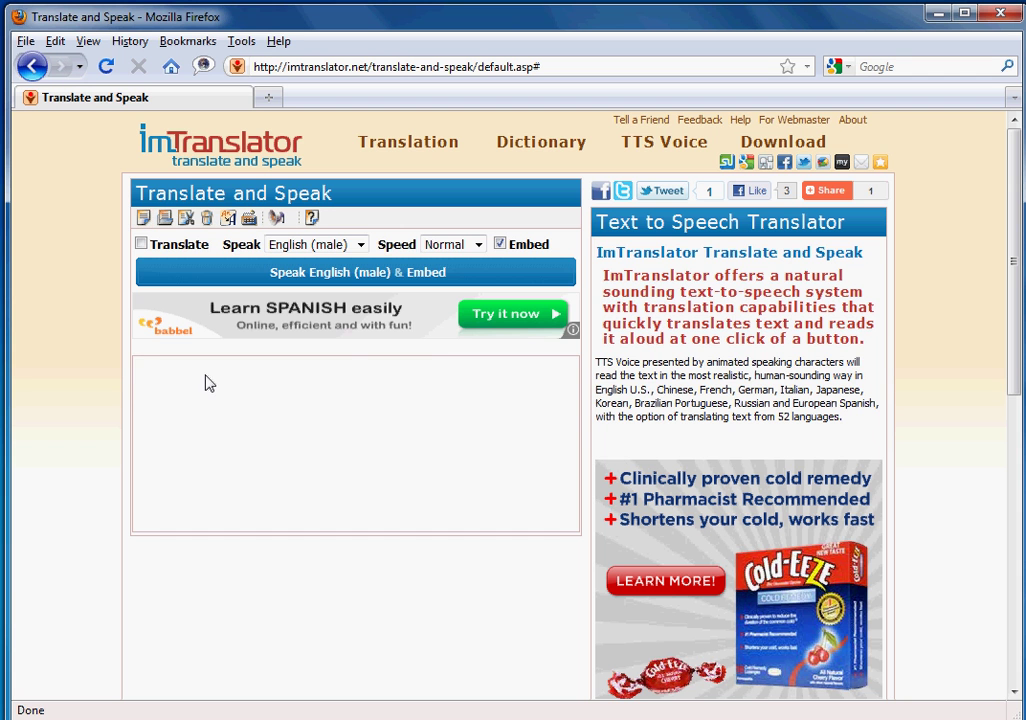
right_click(206, 380)
left_click(253, 501)
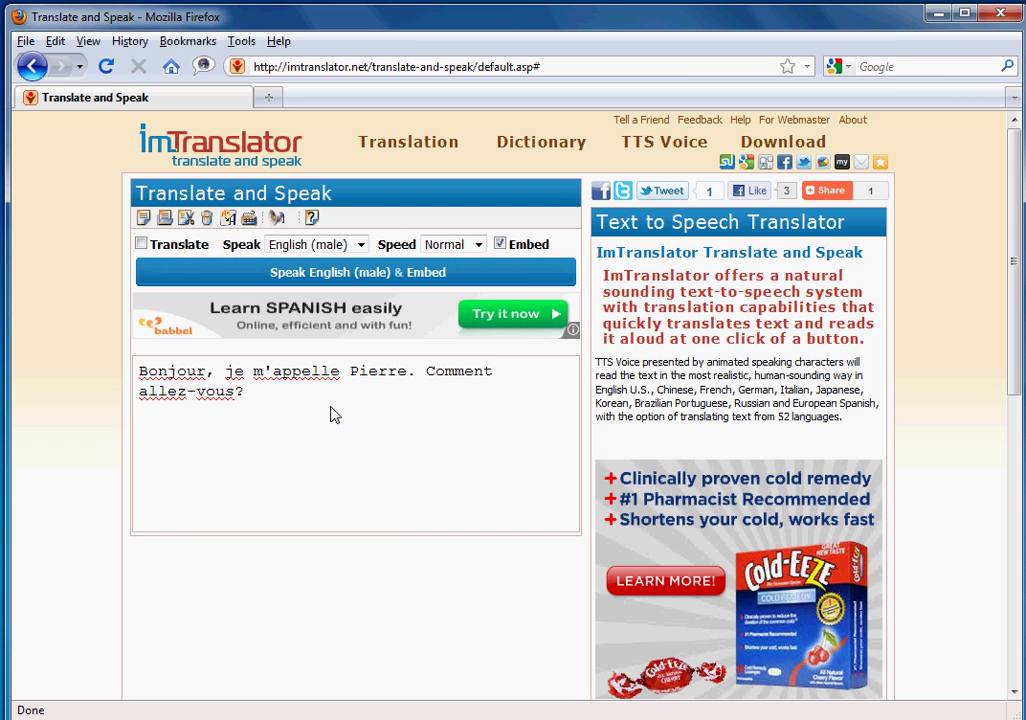
Speak the sentence in French with Embed turned off.
left_click(360, 245)
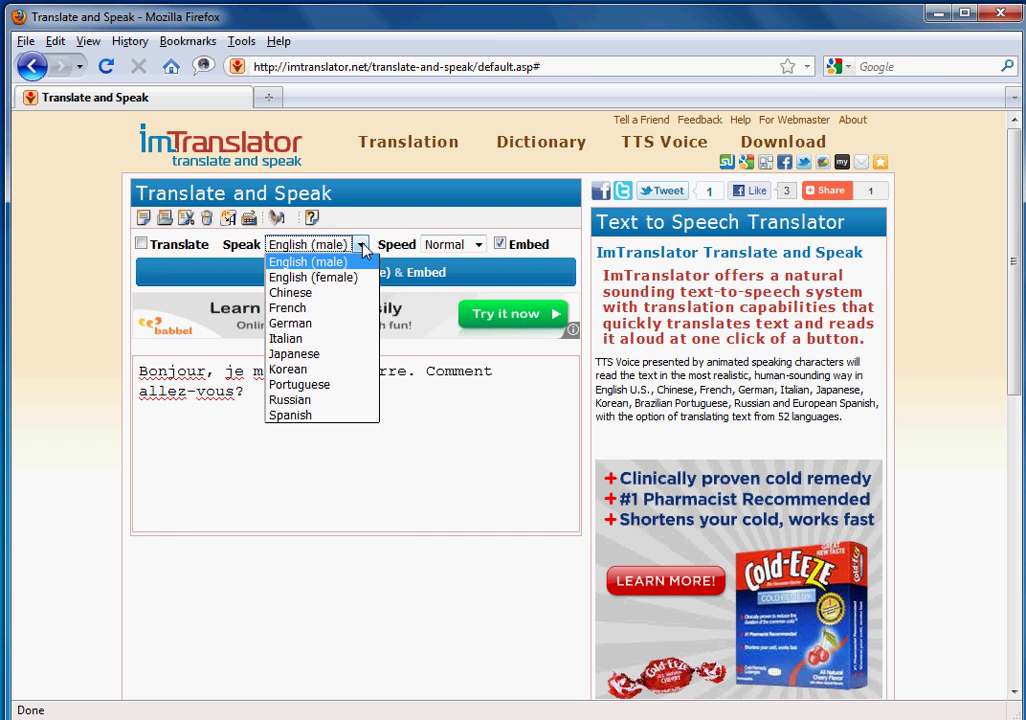
left_click(325, 310)
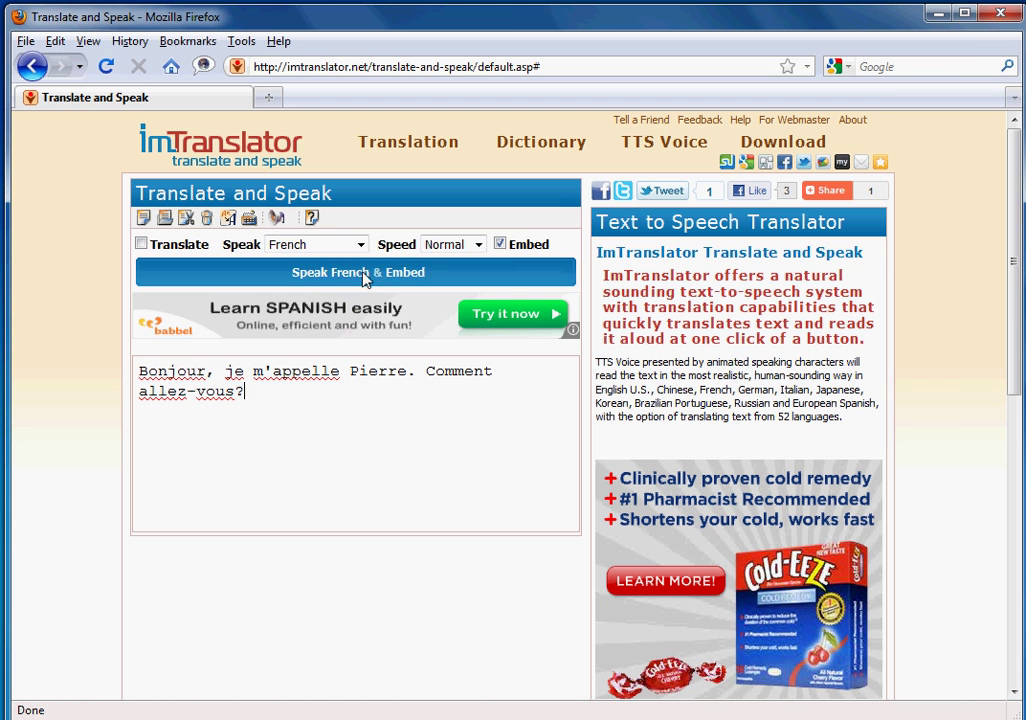
left_click(501, 245)
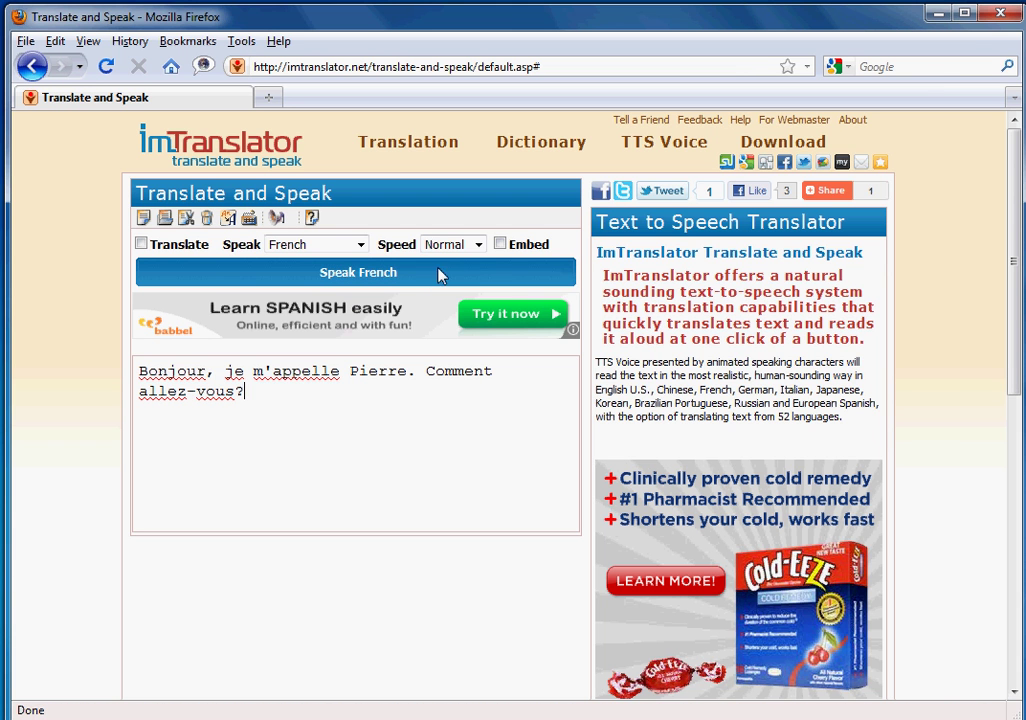
left_click(383, 279)
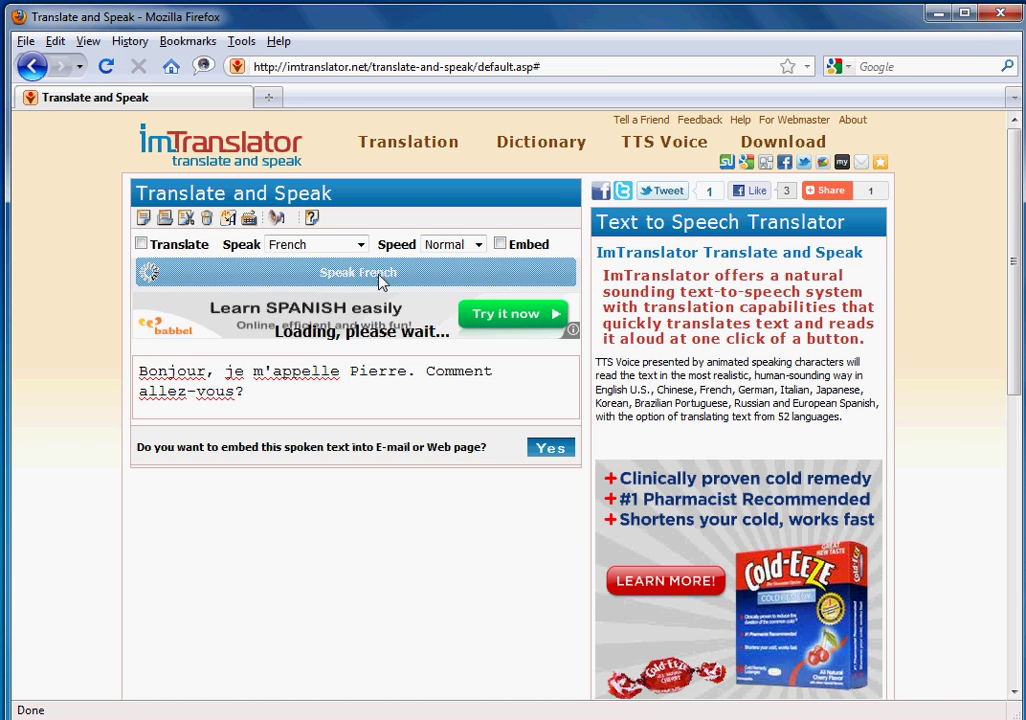